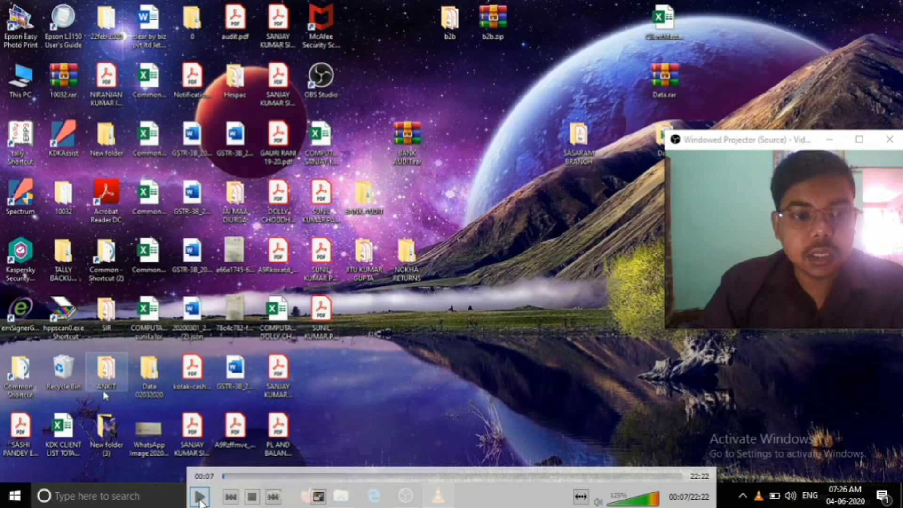
# Step: Play the recorded Udyog Aadhaar registration video and skip ahead past the Aadhaar number and entrepreneur name section
pyautogui.click(198, 497)
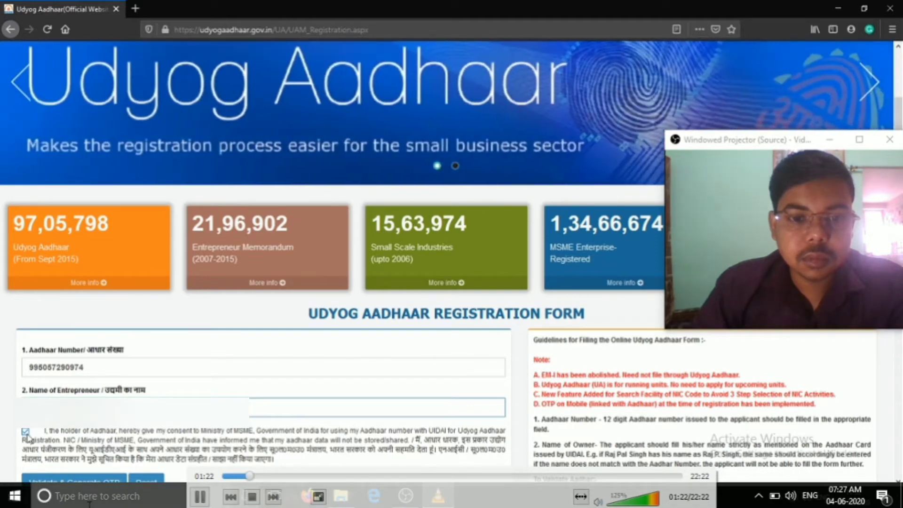
pyautogui.click(258, 477)
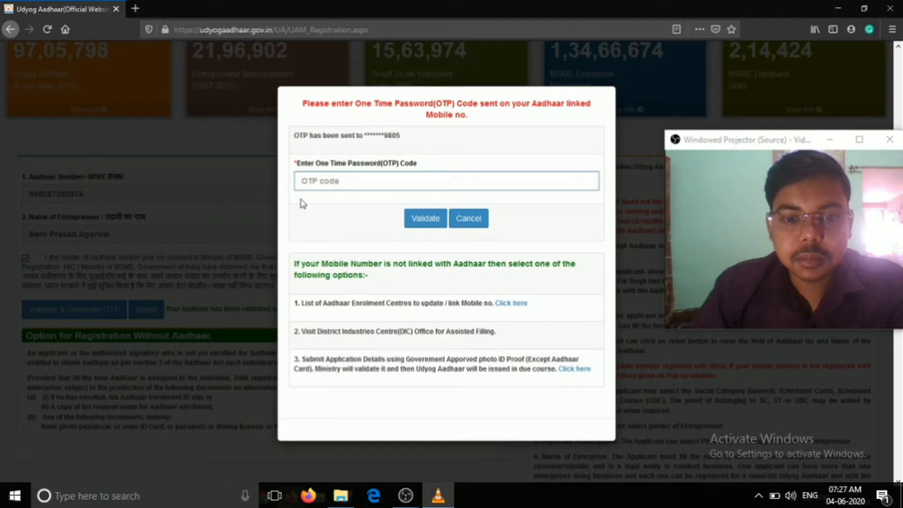
# Step: Skip the video forward past the one-time password prompt to about 3:30, where the enterprise details begin
pyautogui.moveTo(315, 448)
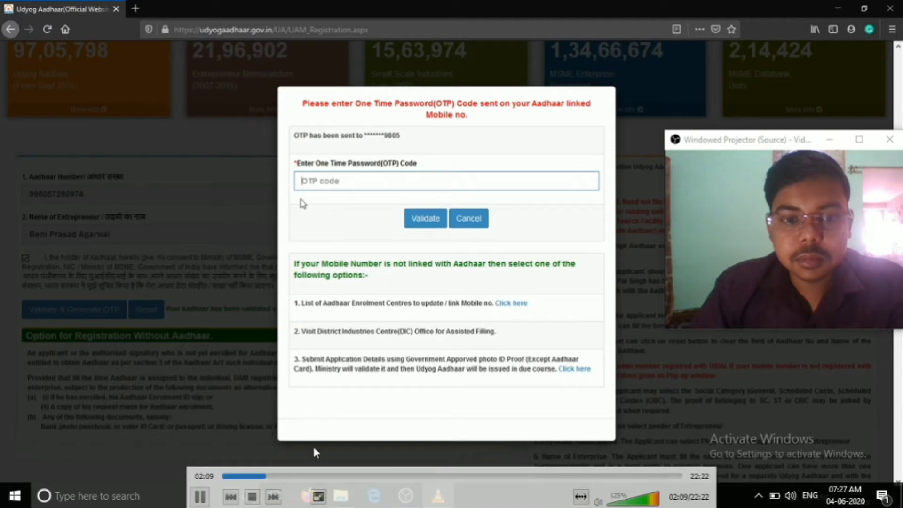
pyautogui.click(270, 476)
pyautogui.click(277, 477)
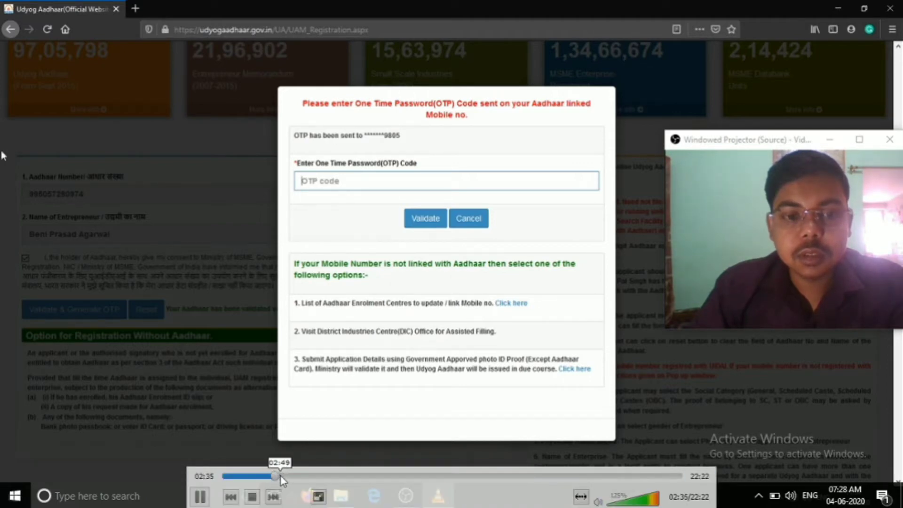
pyautogui.click(281, 476)
pyautogui.click(287, 477)
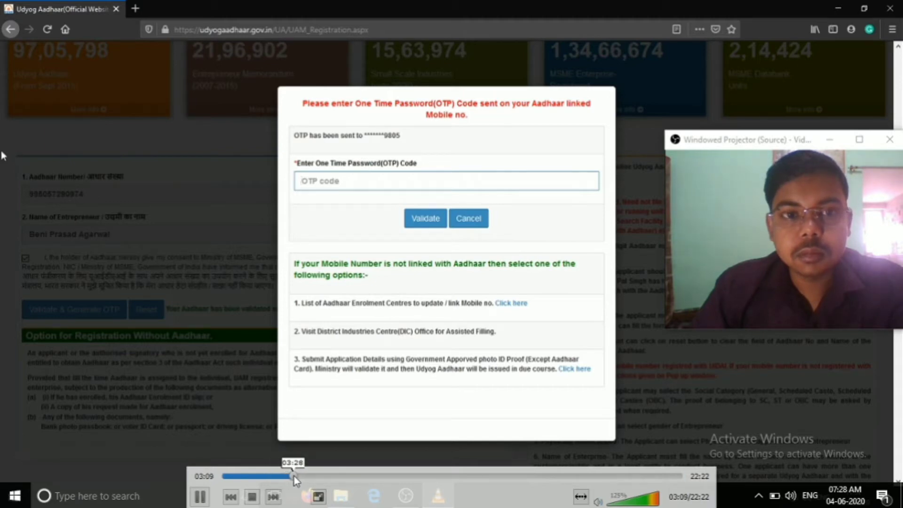
pyautogui.click(295, 476)
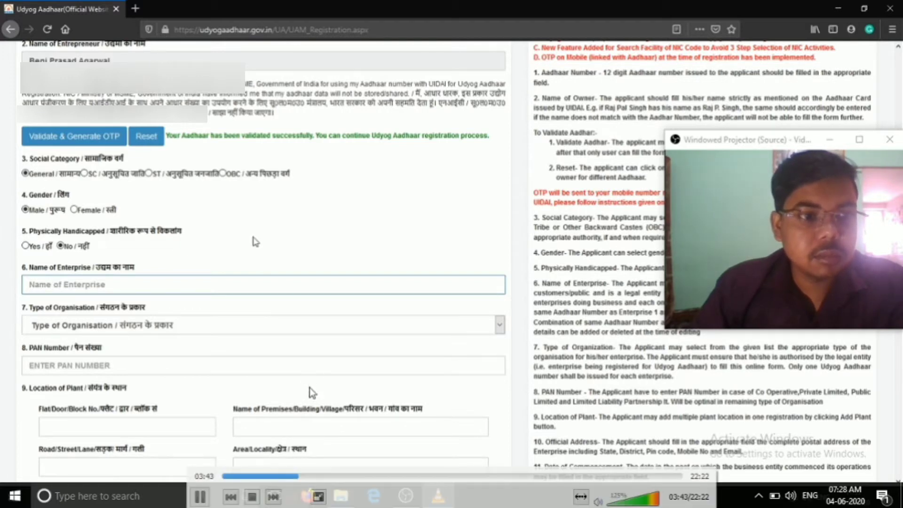
# Step: Skip forward in stages through the enterprise name, PAN and plant location sections to 6:10
pyautogui.click(306, 476)
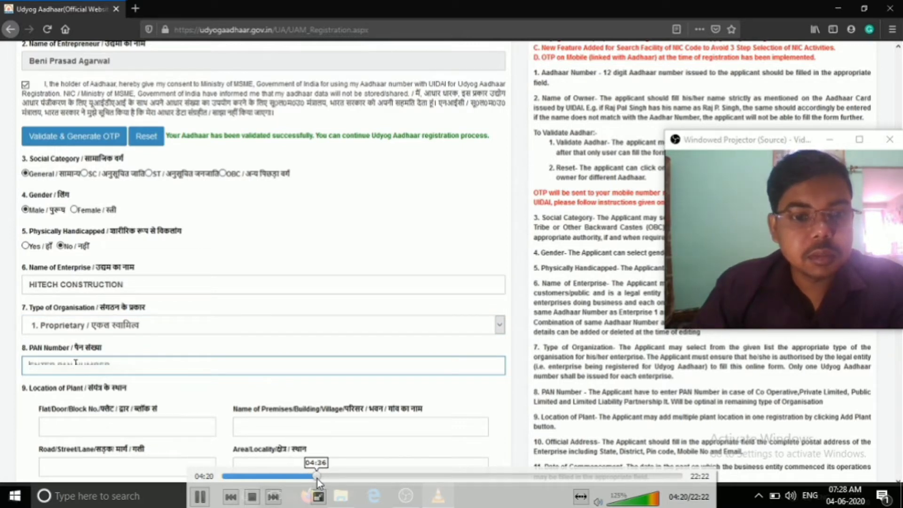
pyautogui.click(318, 479)
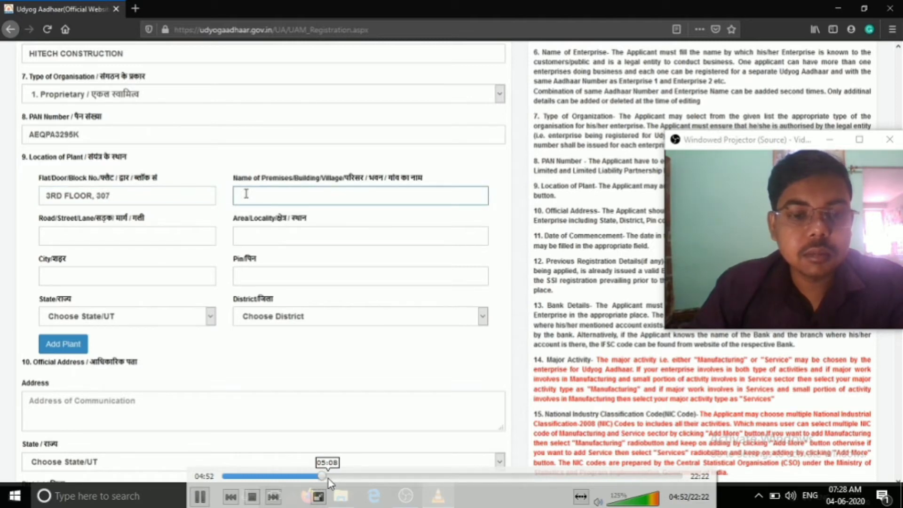
pyautogui.click(329, 477)
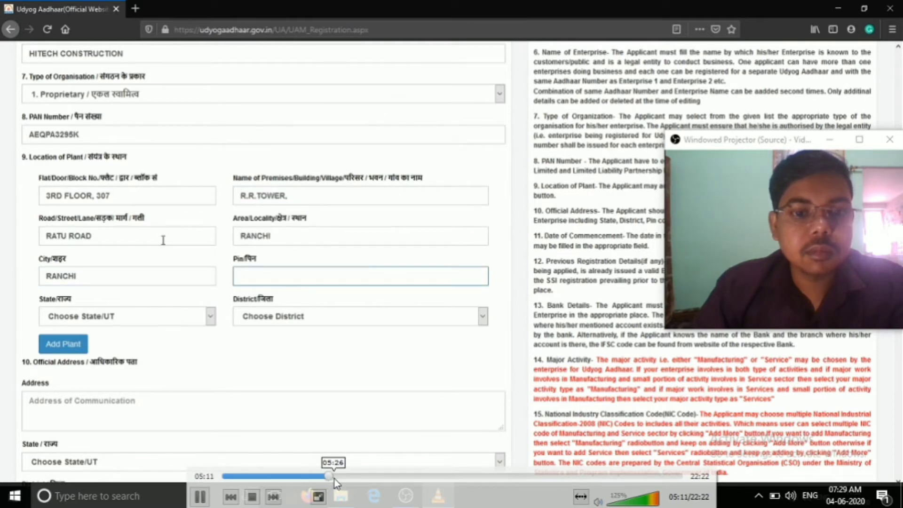
pyautogui.click(336, 477)
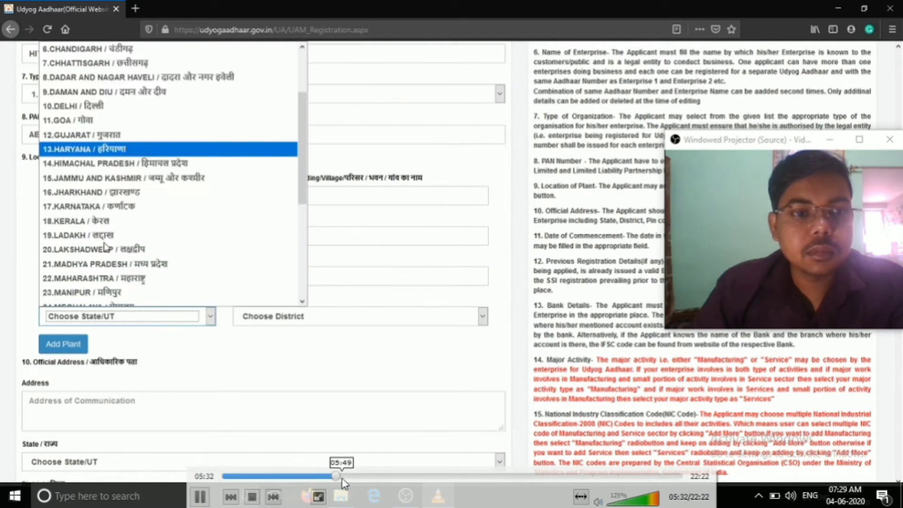
pyautogui.click(342, 477)
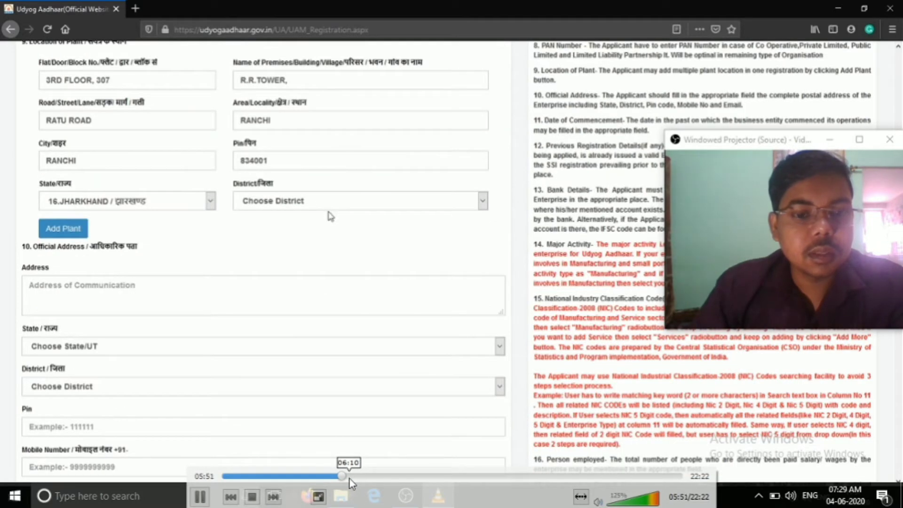
pyautogui.click(349, 477)
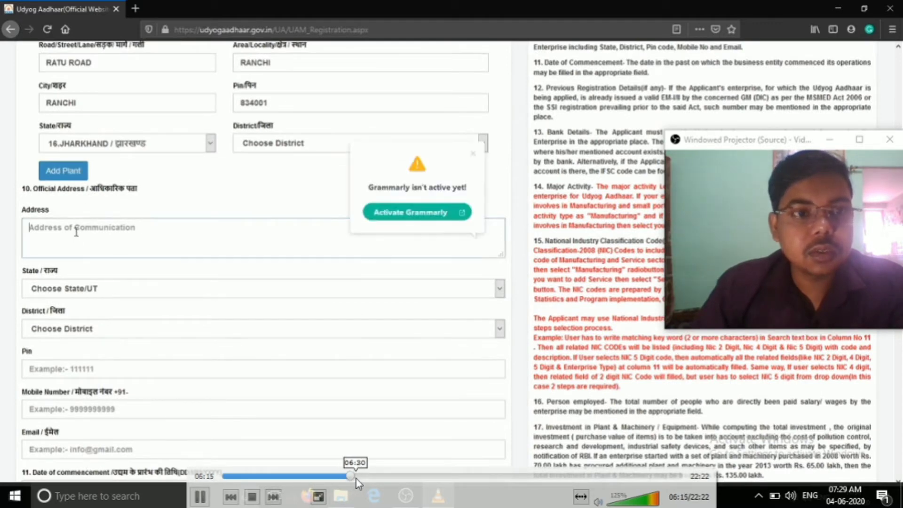
# Step: Advance the video in stages through the official address, mobile number and email sections to 8:10
pyautogui.click(357, 477)
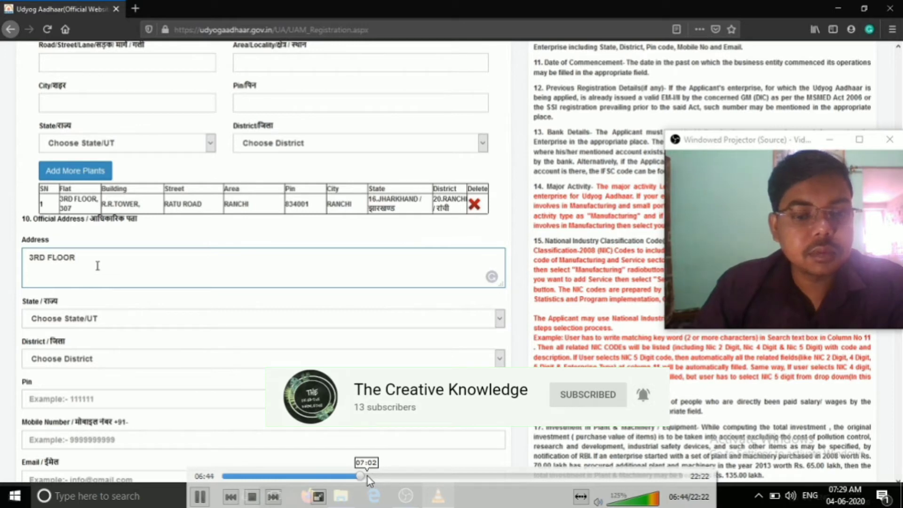
pyautogui.click(368, 477)
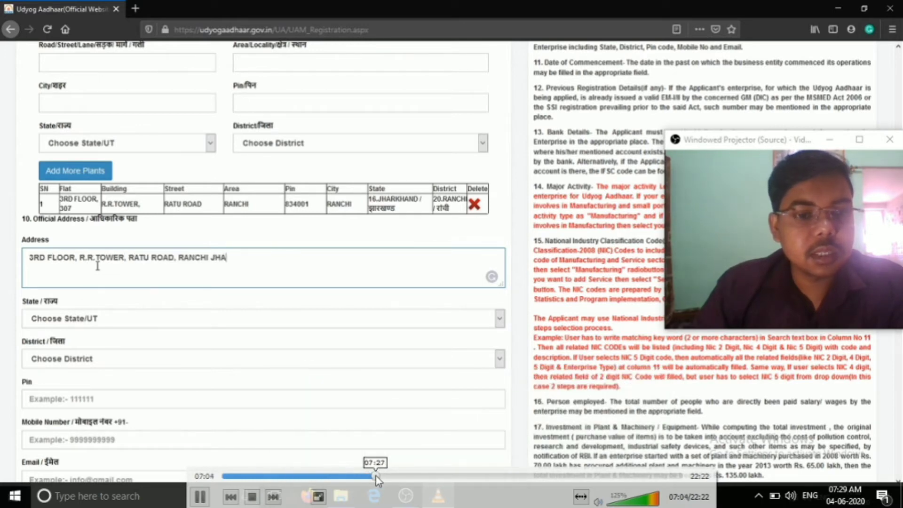
pyautogui.click(376, 476)
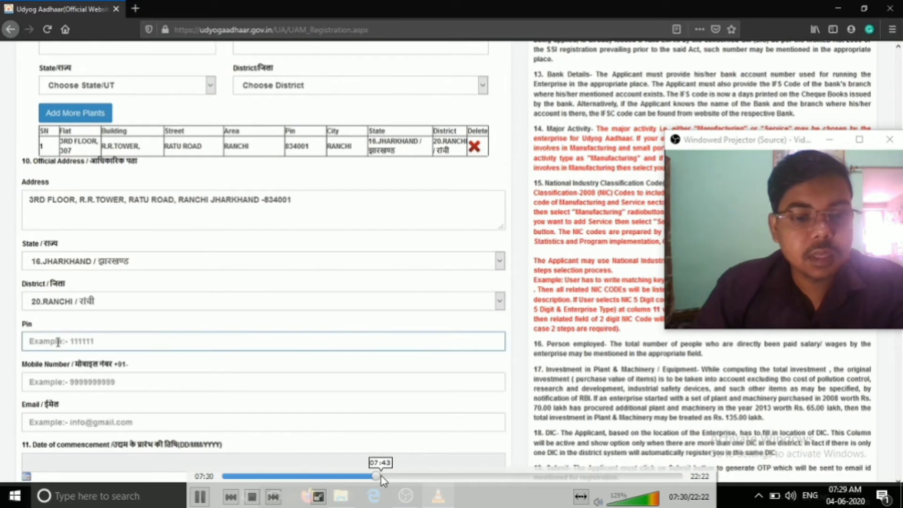
pyautogui.click(382, 475)
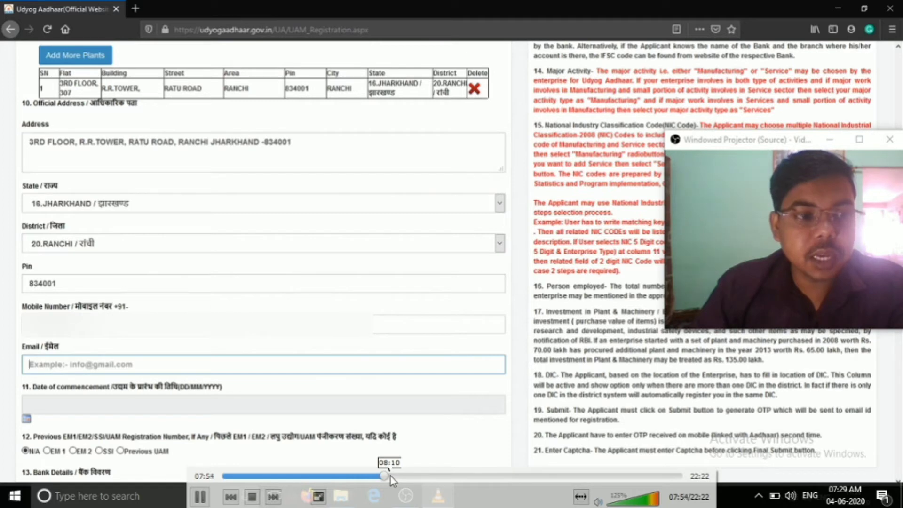
pyautogui.click(390, 476)
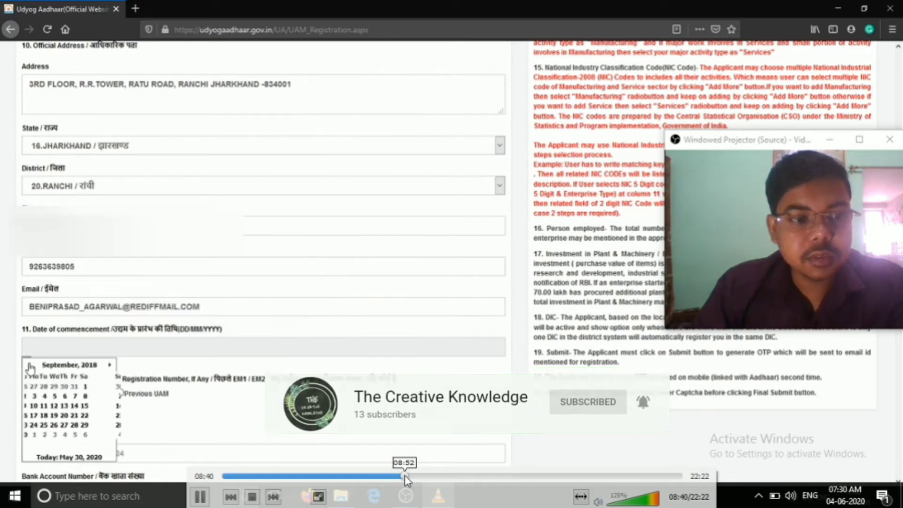
# Step: Skip forward through the commencement date and bank details sections to about 11:40
pyautogui.click(404, 475)
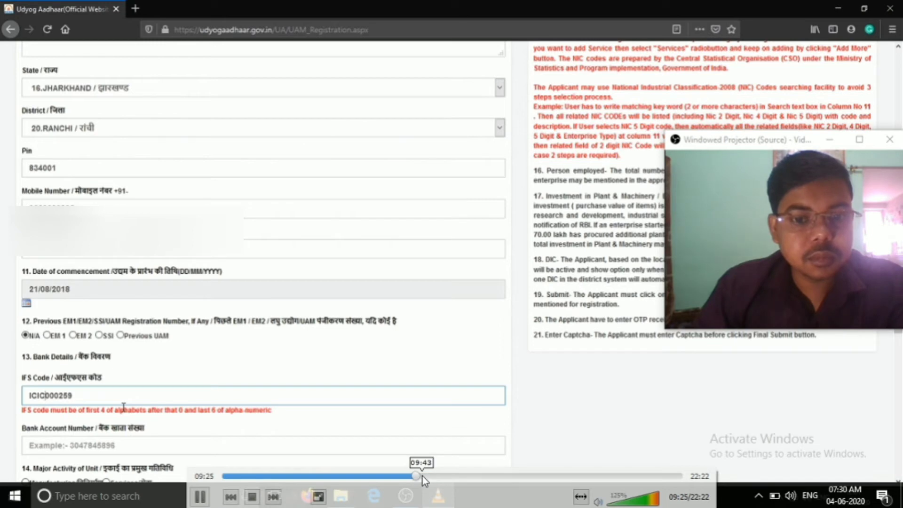
pyautogui.click(423, 476)
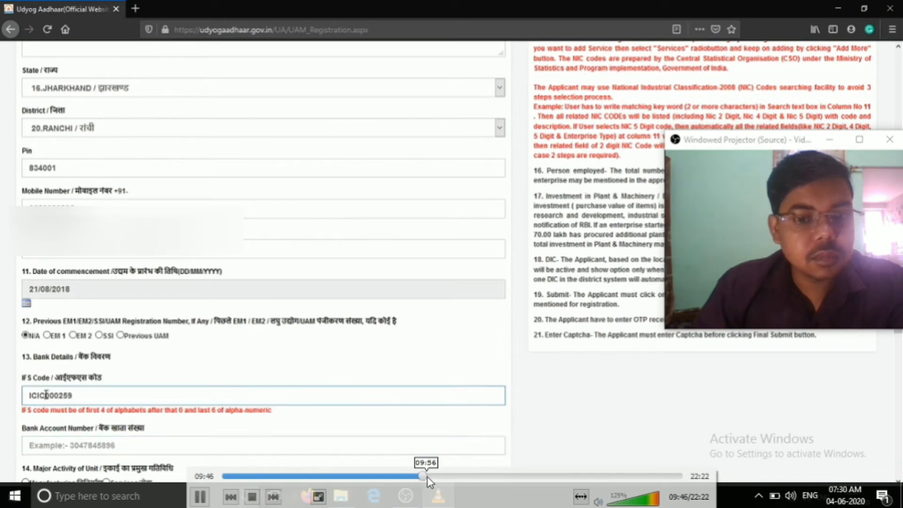
pyautogui.click(430, 477)
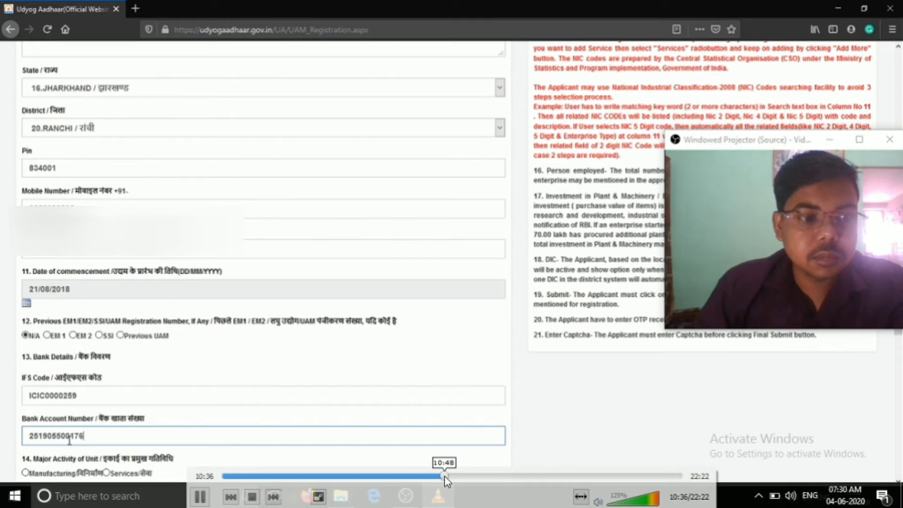
pyautogui.click(444, 476)
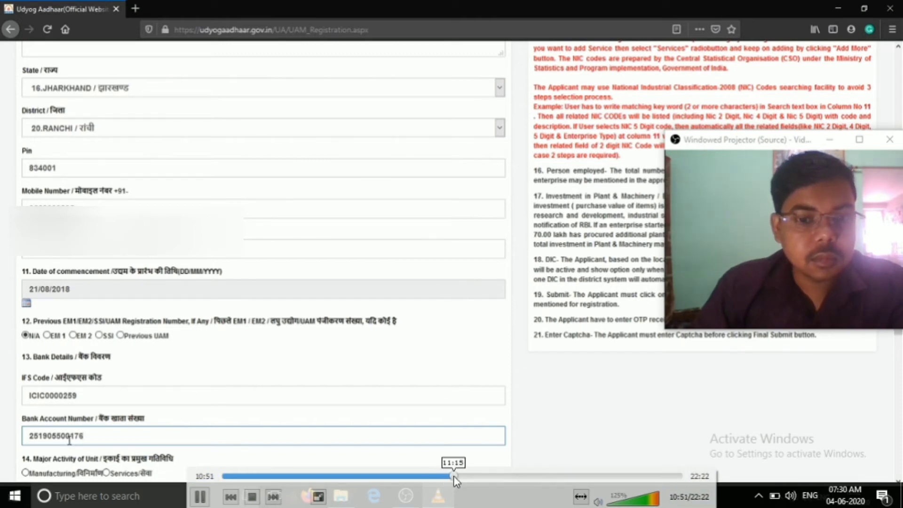
pyautogui.click(453, 476)
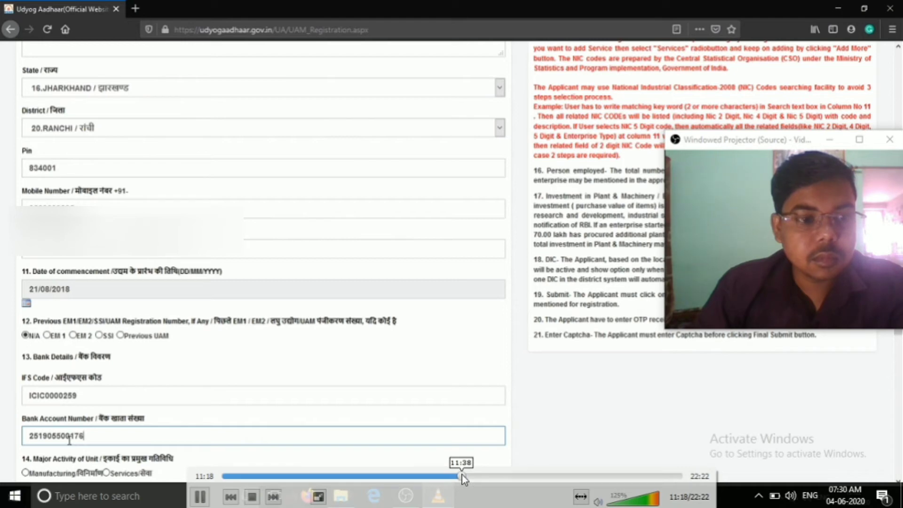
pyautogui.click(463, 476)
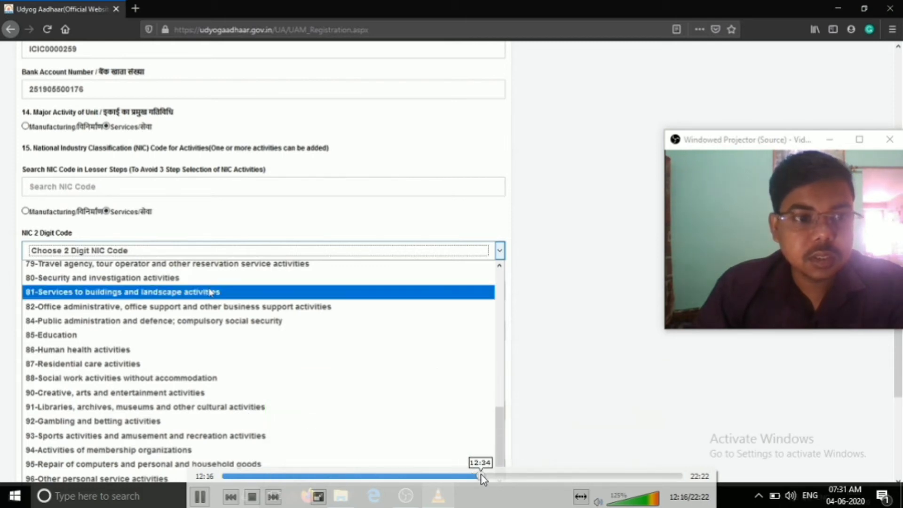
# Step: Advance the video in stages through the two-digit and four-digit NIC code selection to 13:52
pyautogui.click(484, 477)
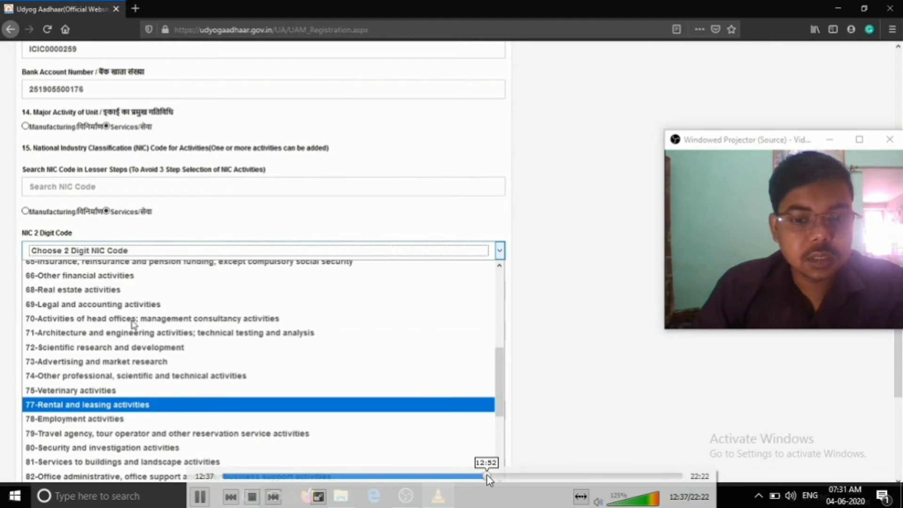
pyautogui.click(490, 476)
pyautogui.click(493, 475)
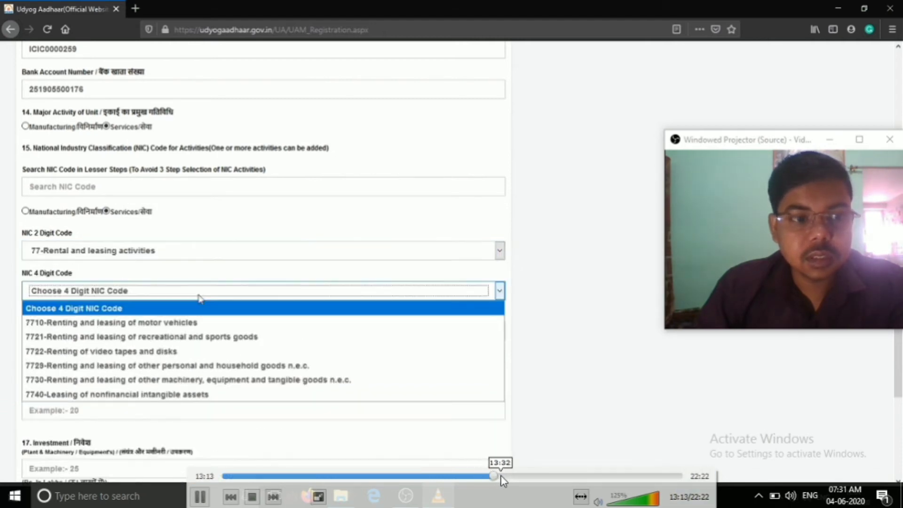
pyautogui.click(501, 476)
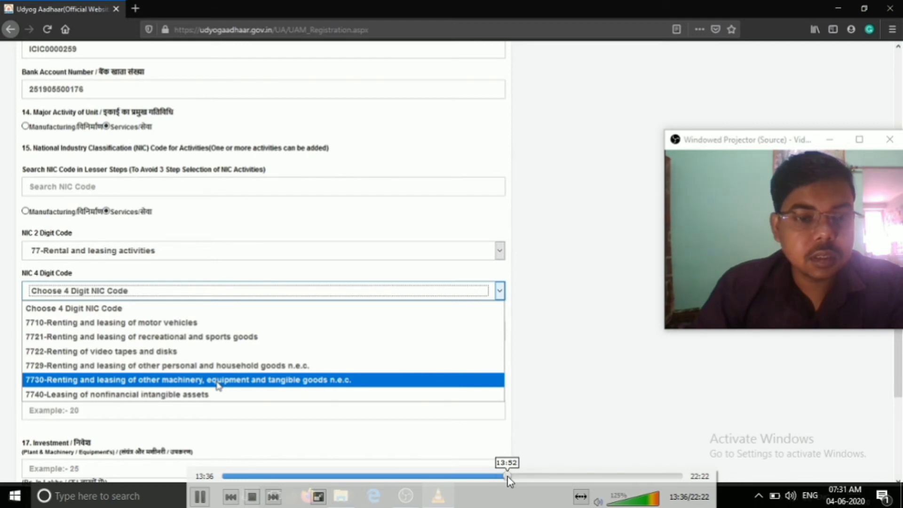
pyautogui.click(508, 476)
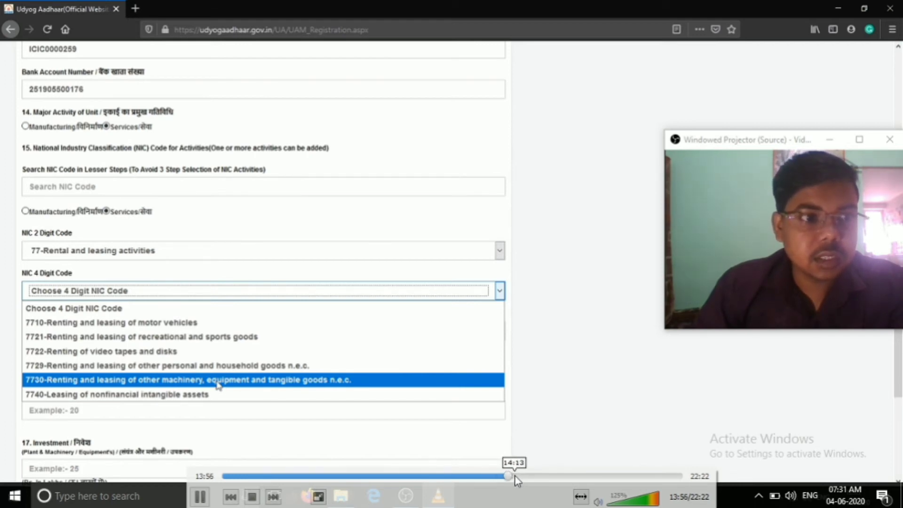
# Step: Skip forward through the explanation of the five-digit NIC codes to 15:19
pyautogui.click(519, 476)
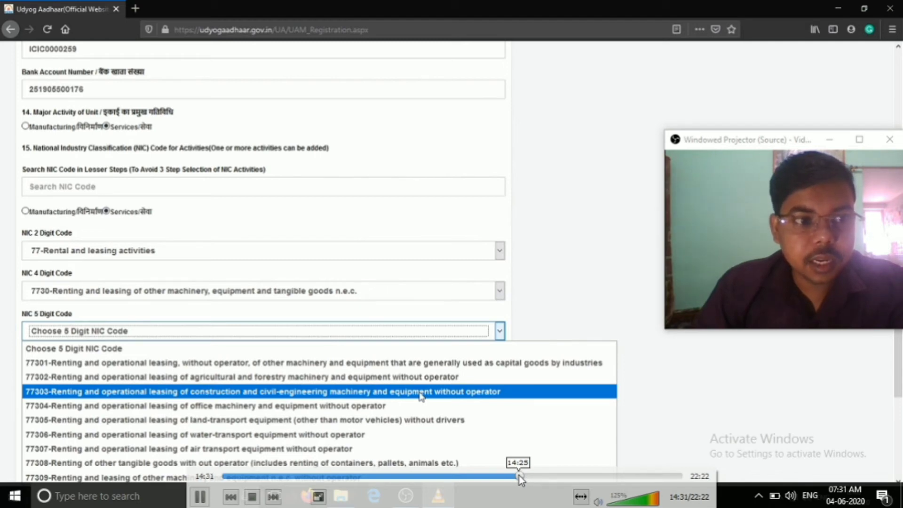
pyautogui.click(525, 477)
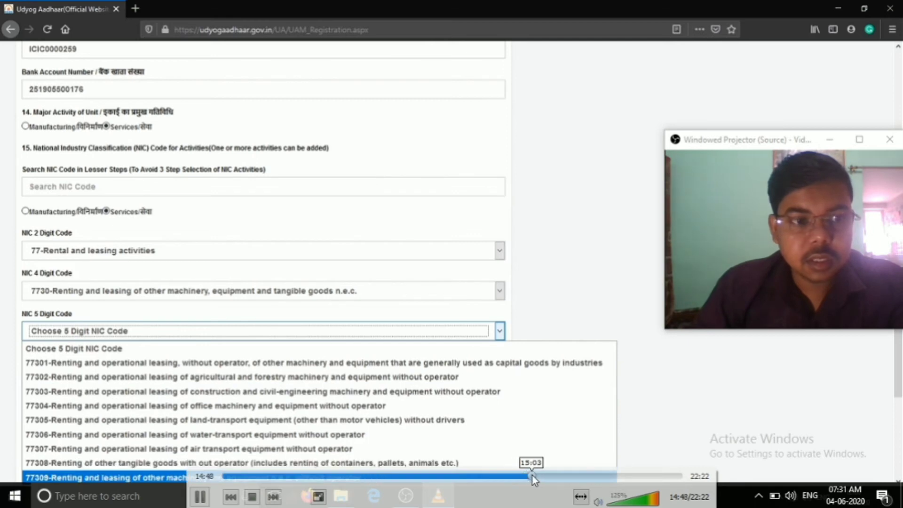
pyautogui.click(533, 476)
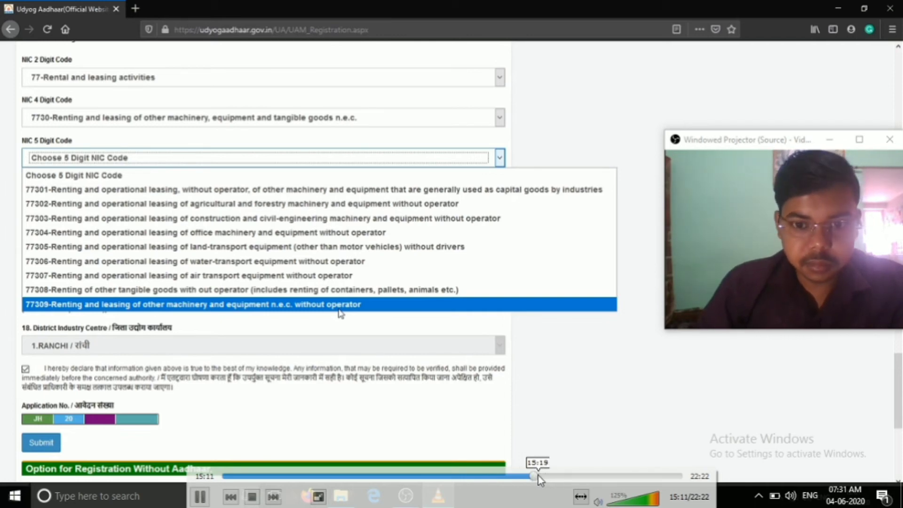
pyautogui.click(540, 475)
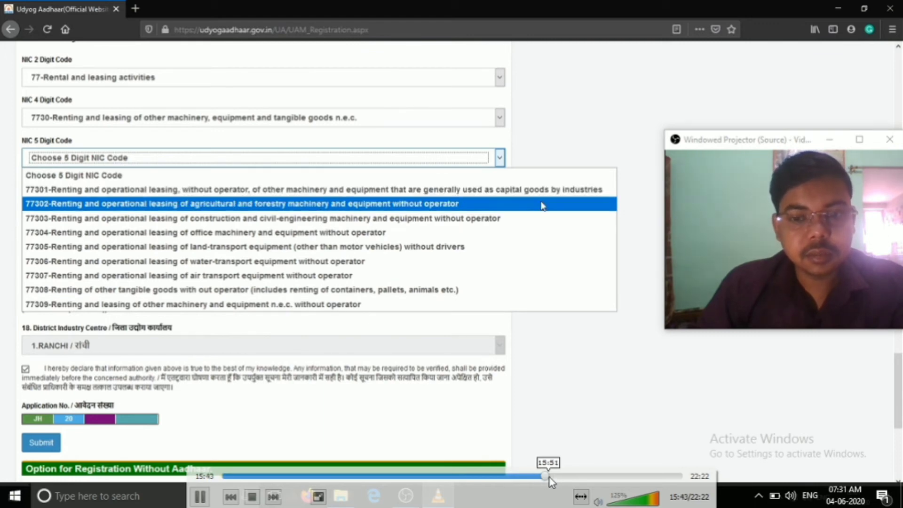
# Step: Advance the video past the five-digit code choice and added activities to the persons-employed section at 17:45
pyautogui.click(552, 478)
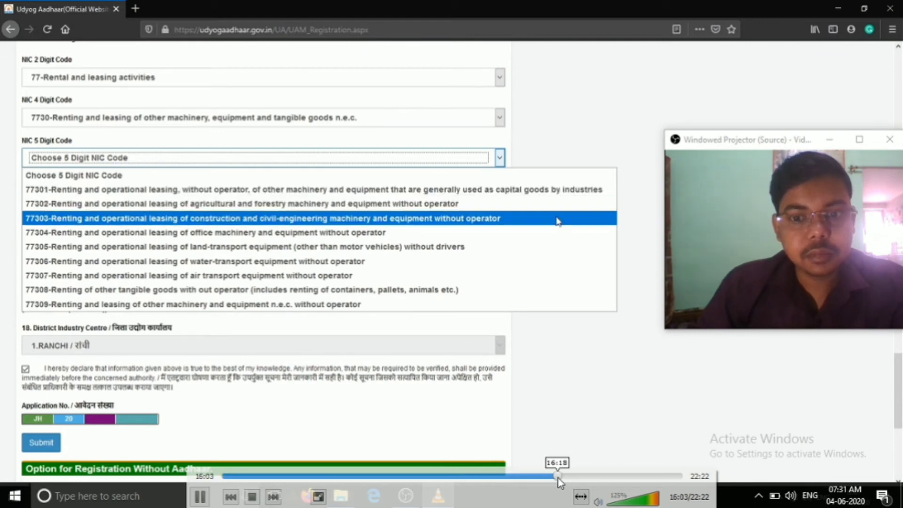
pyautogui.click(559, 477)
pyautogui.click(563, 476)
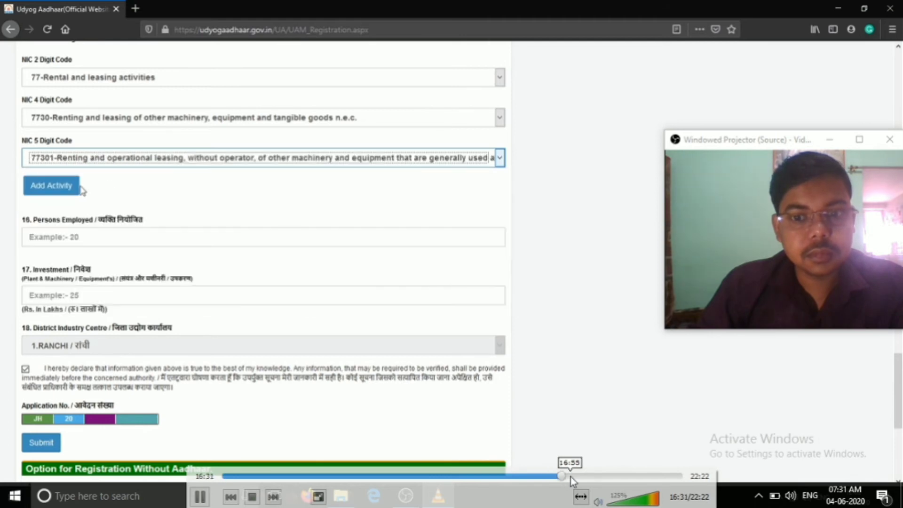
pyautogui.click(571, 479)
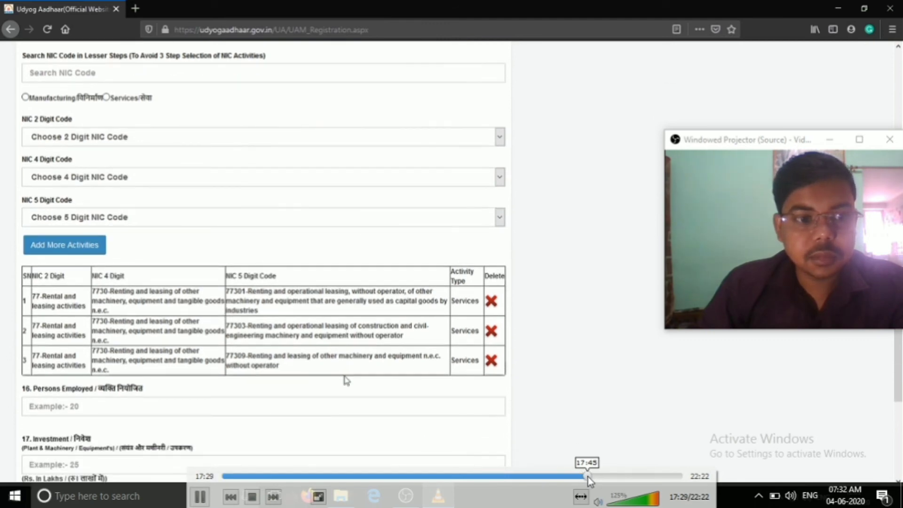
pyautogui.click(588, 476)
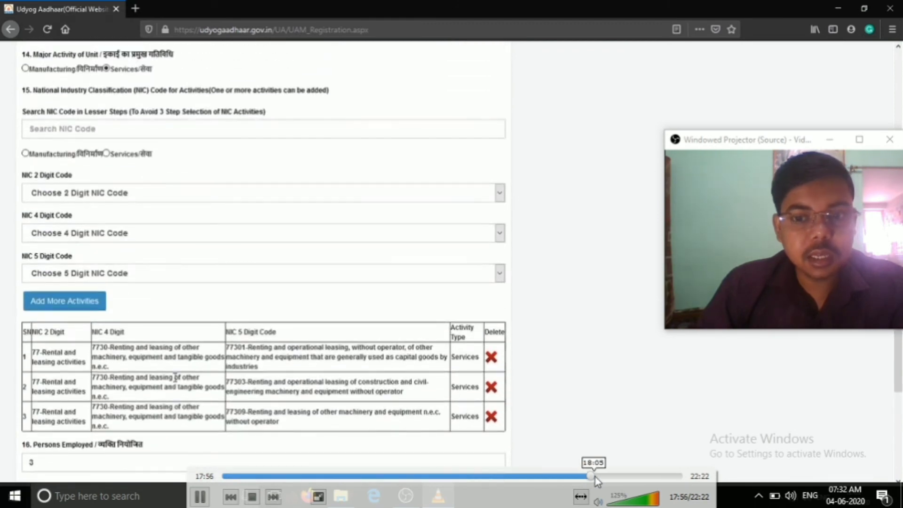
# Step: Advance the video in stages from the NIC activities table through the plant location and official address review to 19:18
pyautogui.click(597, 476)
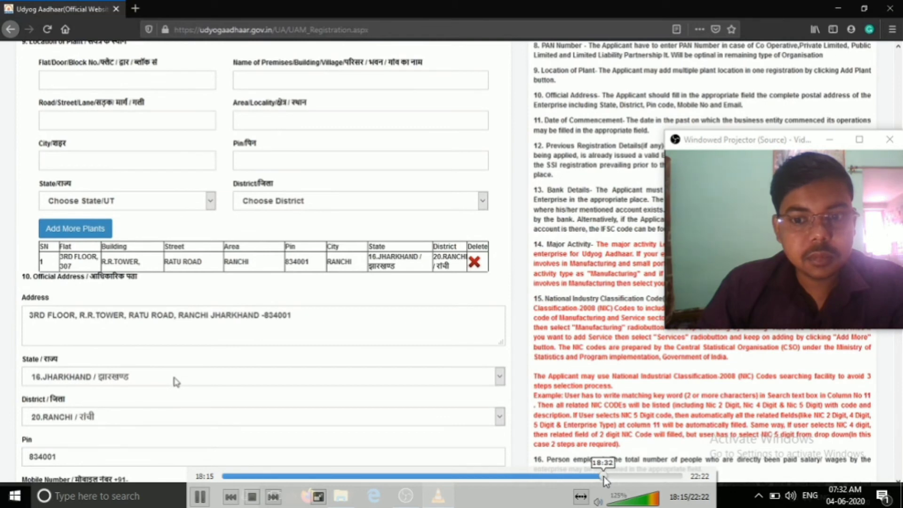
pyautogui.click(605, 476)
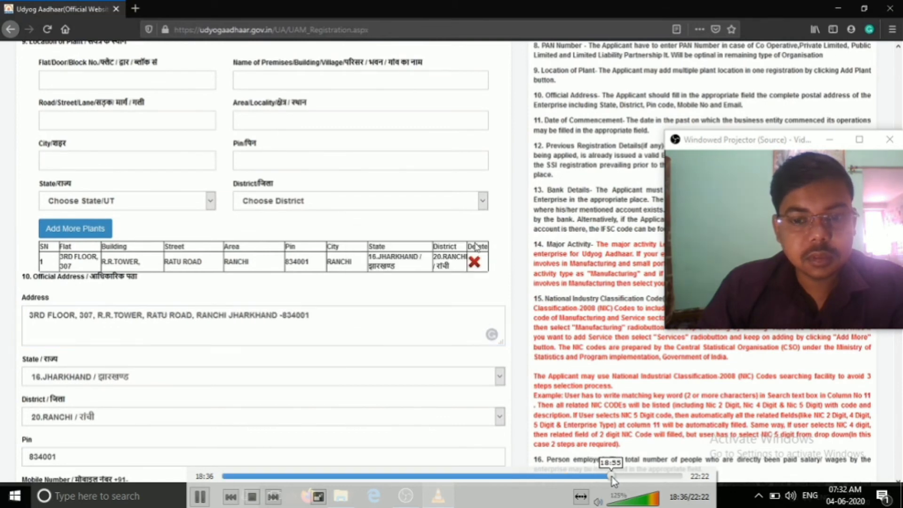
pyautogui.click(613, 476)
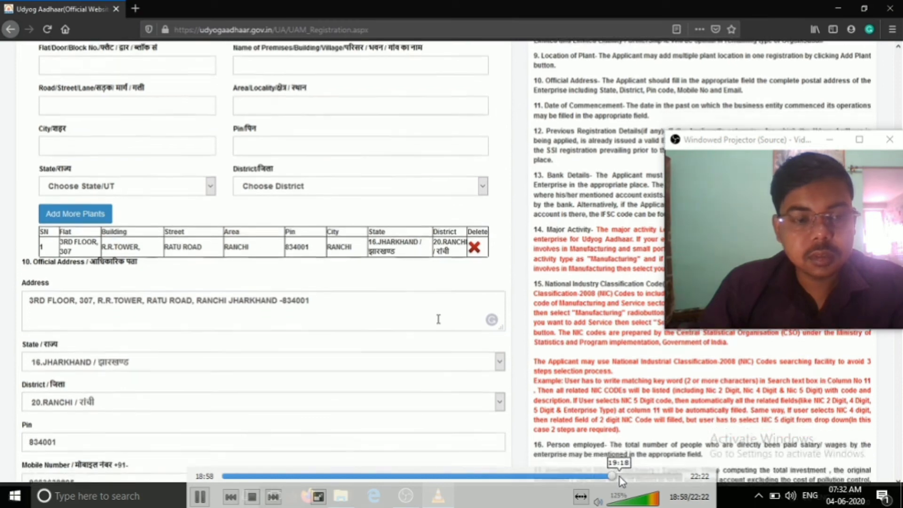
pyautogui.click(619, 477)
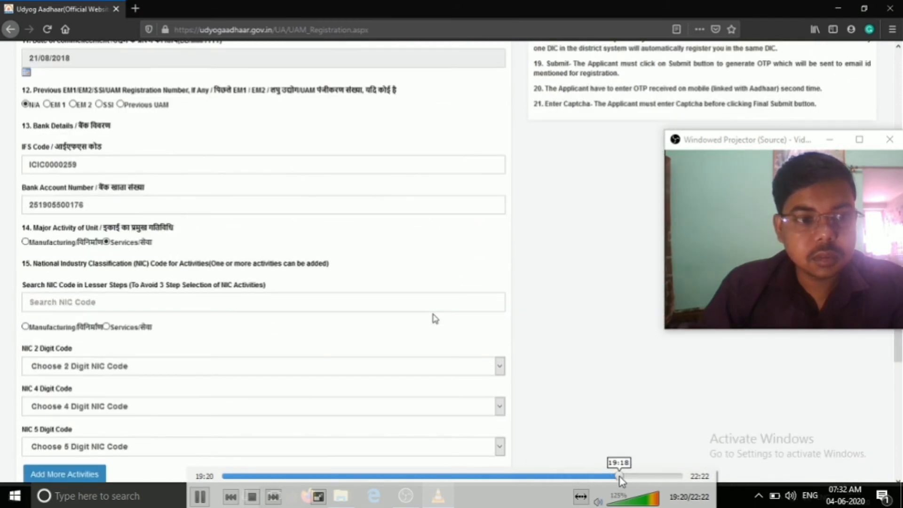
# Step: Skip forward through the data confirmation and the OTP and verification code entry to the final submission at 20:39
pyautogui.click(630, 476)
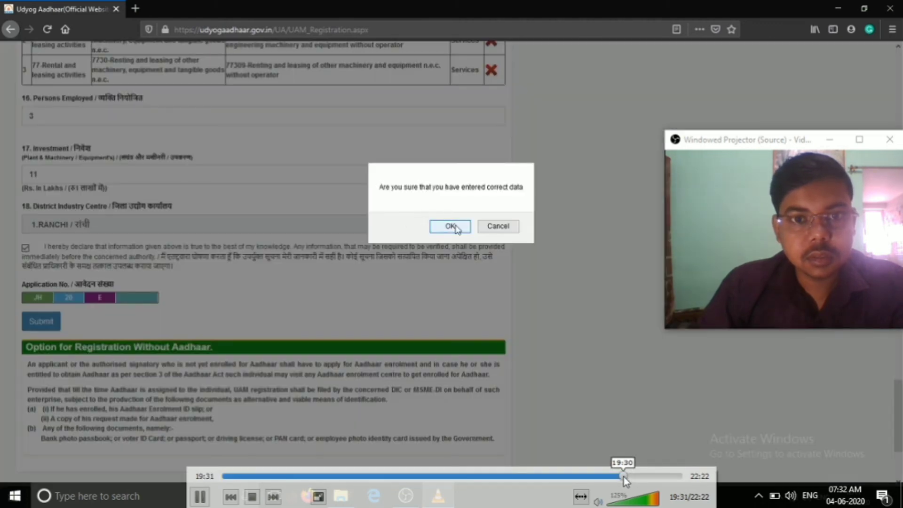
pyautogui.click(625, 477)
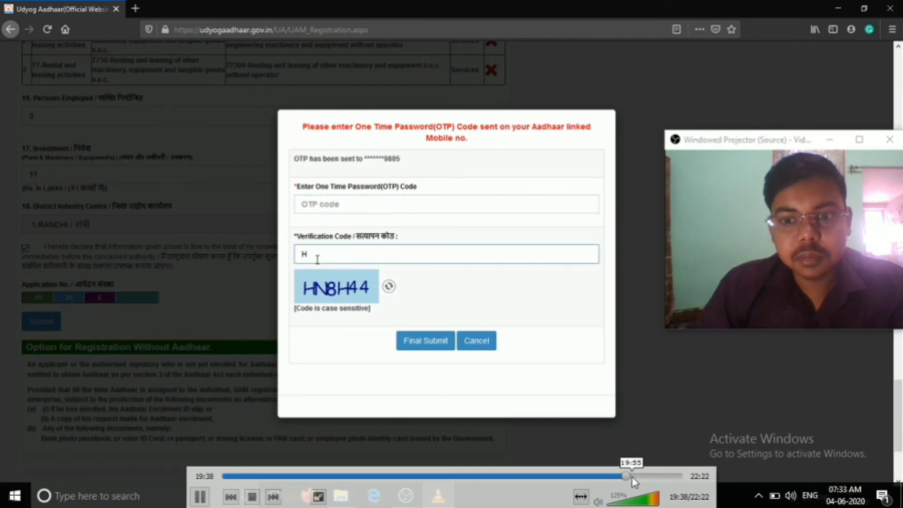
pyautogui.click(632, 477)
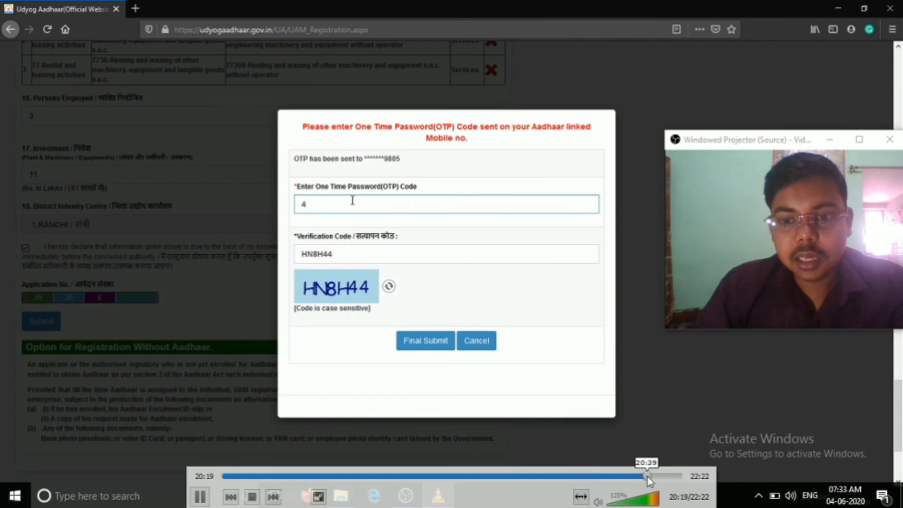
pyautogui.click(648, 478)
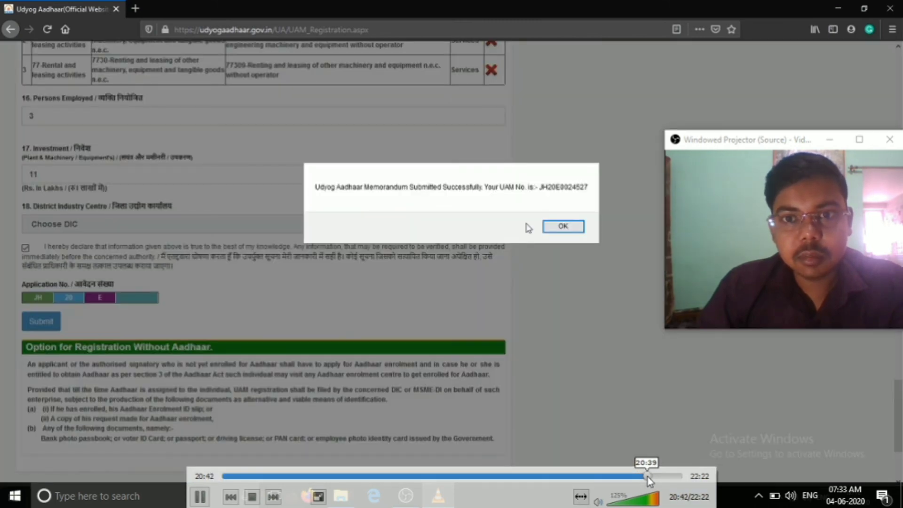